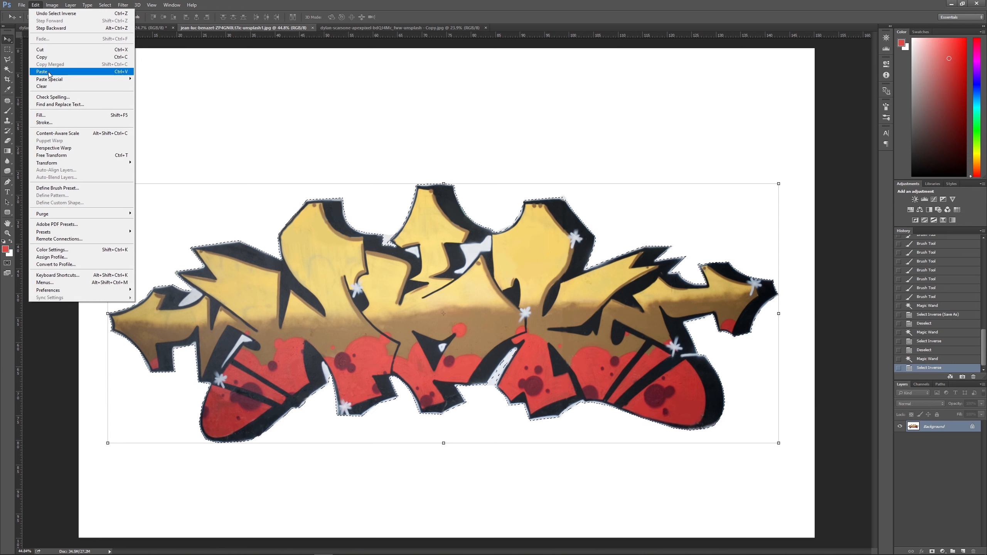
Step: Copy the selected graffiti artwork, paste it into the white car photo and position it over the side of the car
click(42, 57)
click(146, 29)
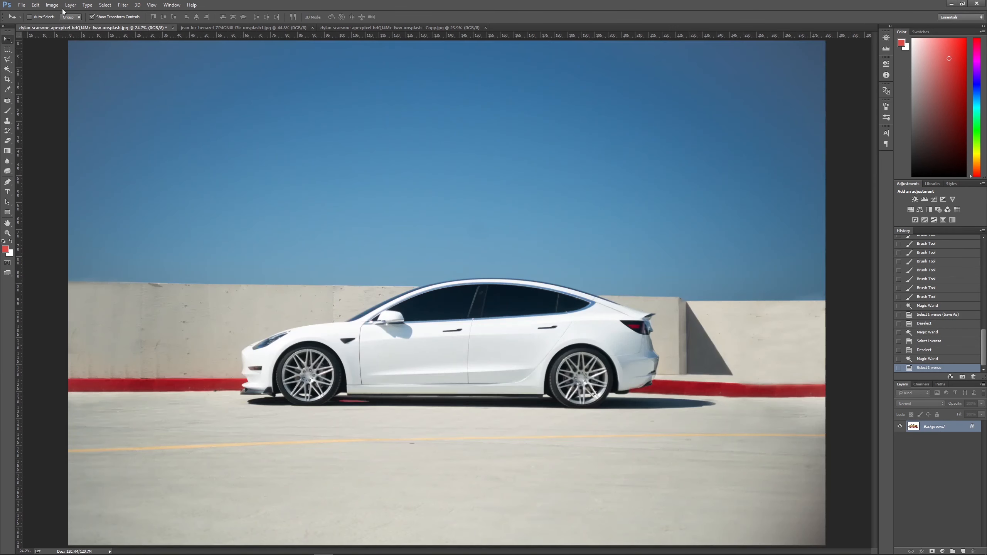
click(35, 5)
click(42, 74)
drag(520, 280, 531, 325)
Step: Lower the graffiti layer's opacity to 29%
key(ctrl+plus)
key(ctrl+plus)
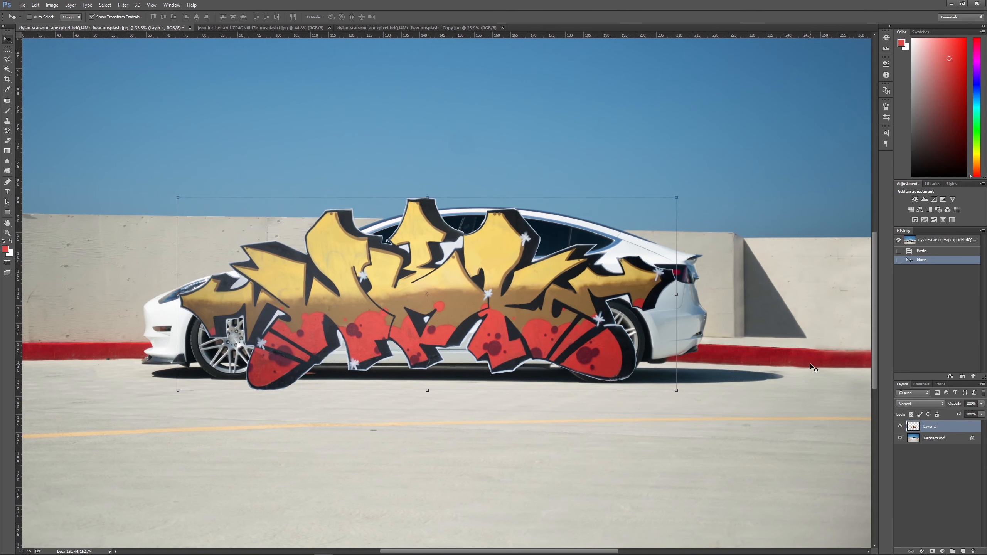
drag(982, 404, 955, 413)
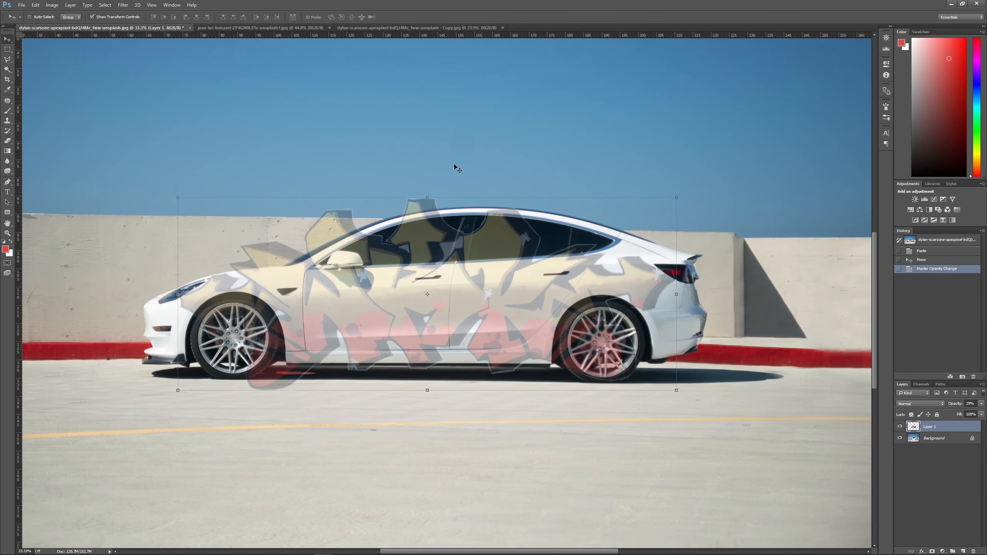
Step: With a resized Eraser, remove the graffiti covering the front wheel and spilling onto the wall above the hood
key(ctrl+plus)
key(ctrl+plus)
key(ctrl+plus)
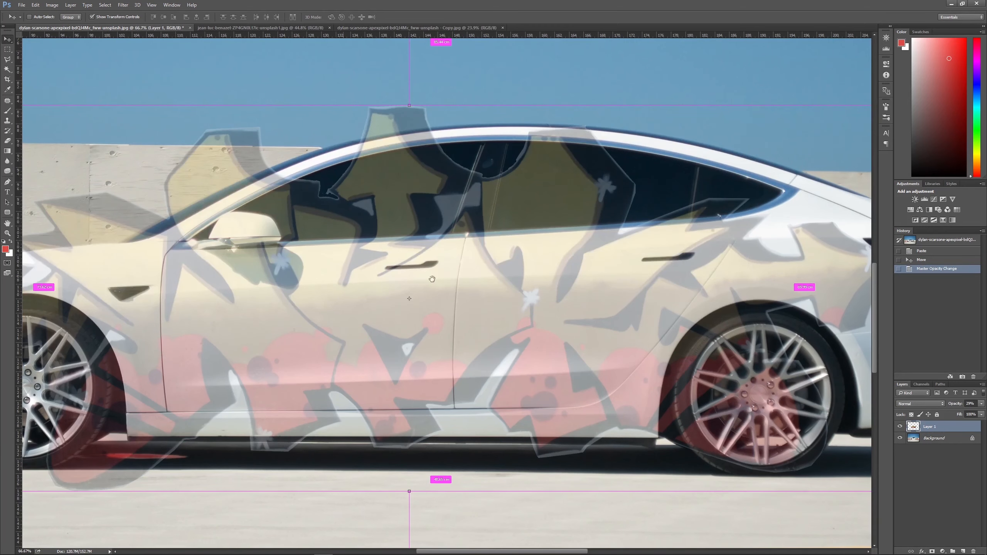
drag(214, 273, 535, 287)
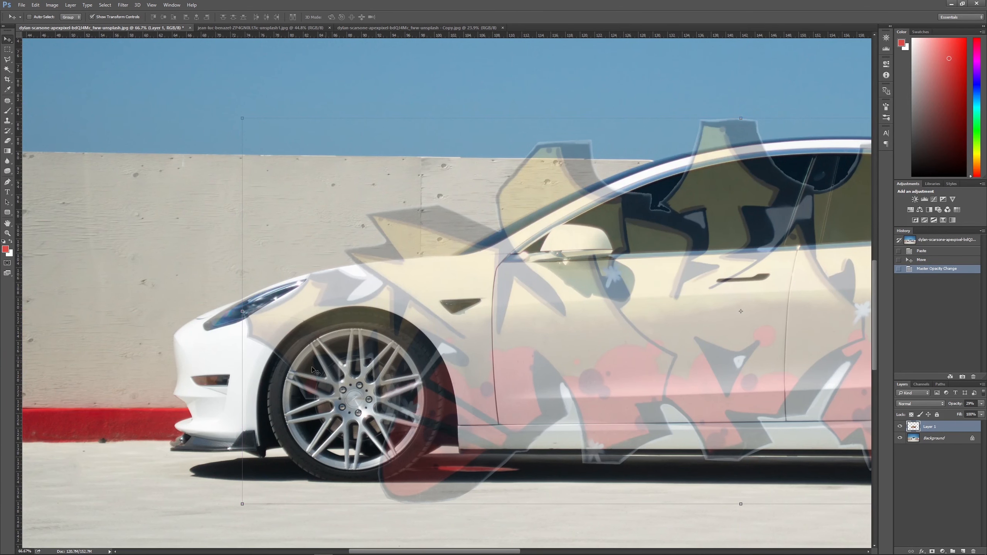
click(7, 140)
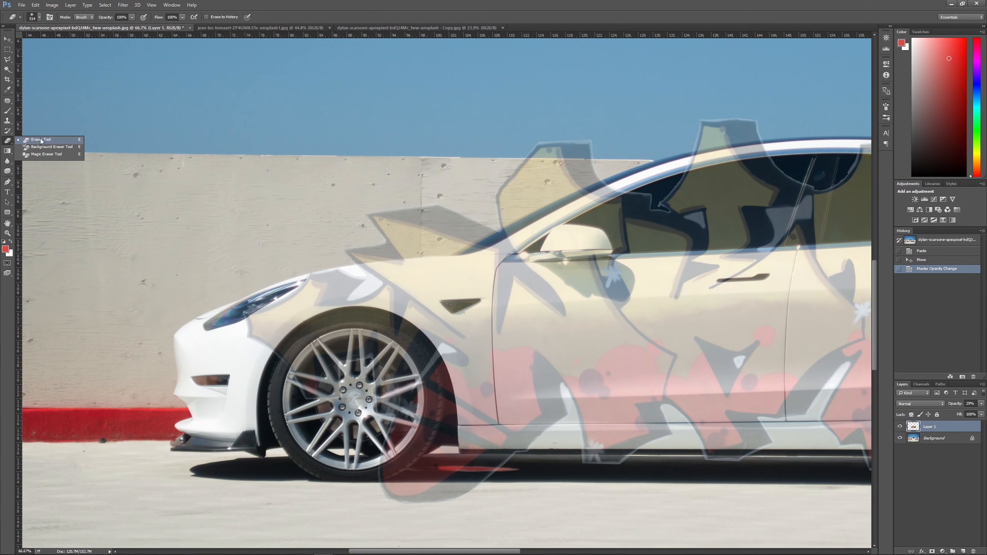
click(43, 140)
right_click(343, 355)
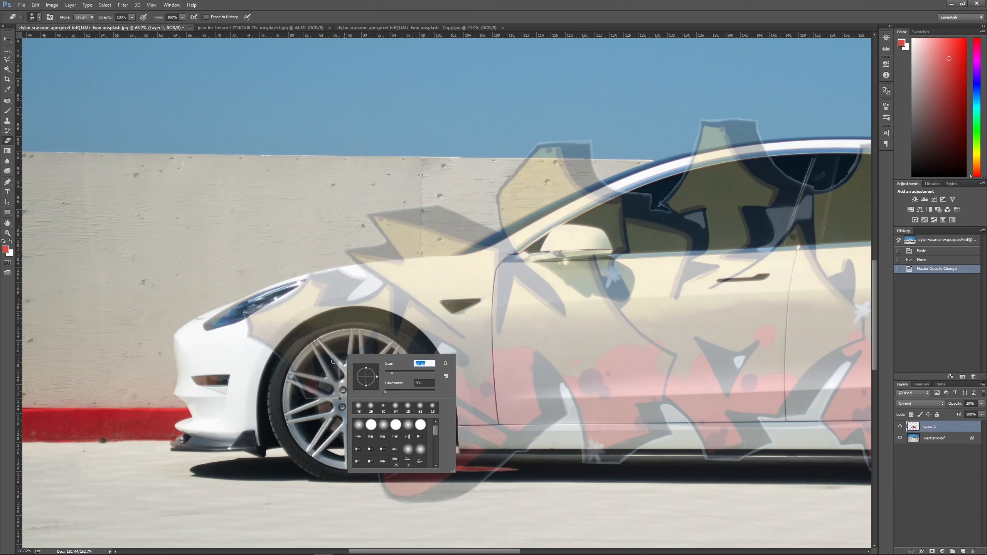
key(Return)
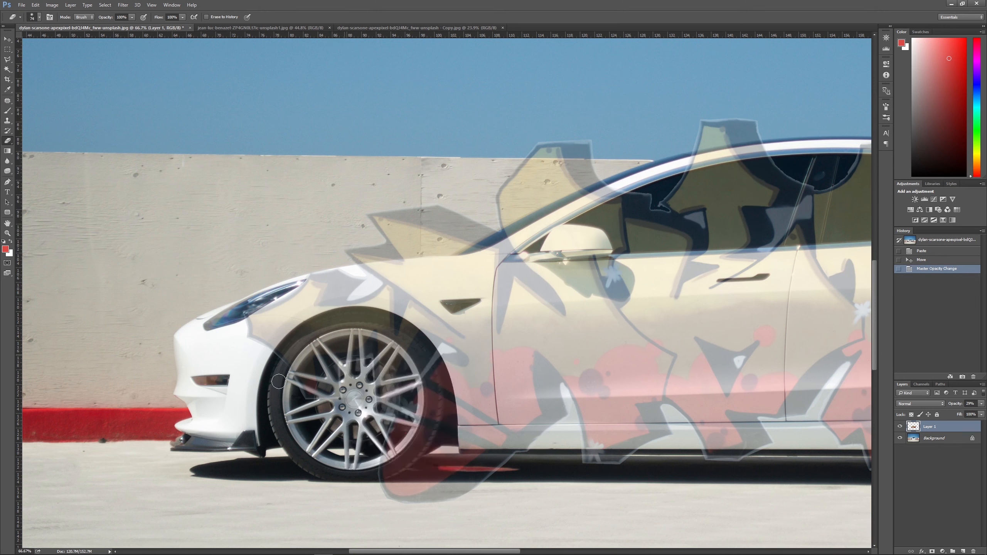
mouse_move(294, 340)
mouse_down()
mouse_move(339, 320)
mouse_move(300, 372)
mouse_move(305, 406)
mouse_move(327, 388)
mouse_move(392, 418)
mouse_move(423, 509)
mouse_move(430, 485)
mouse_move(537, 467)
mouse_move(449, 452)
mouse_move(422, 483)
mouse_move(376, 413)
mouse_move(382, 366)
mouse_move(370, 335)
mouse_move(353, 431)
mouse_move(315, 330)
mouse_move(383, 316)
mouse_move(364, 320)
mouse_move(398, 336)
mouse_move(404, 329)
mouse_move(429, 354)
mouse_up()
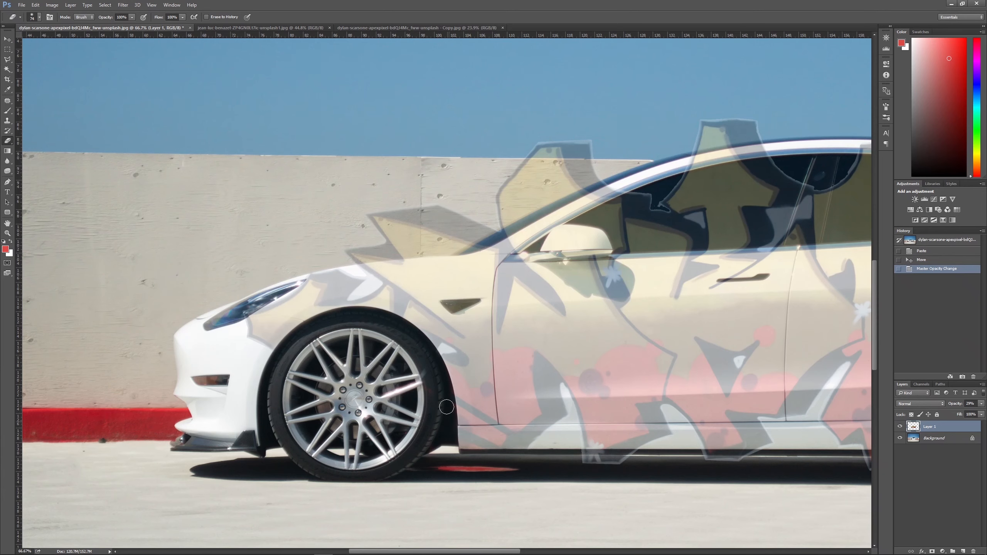
drag(376, 388, 283, 299)
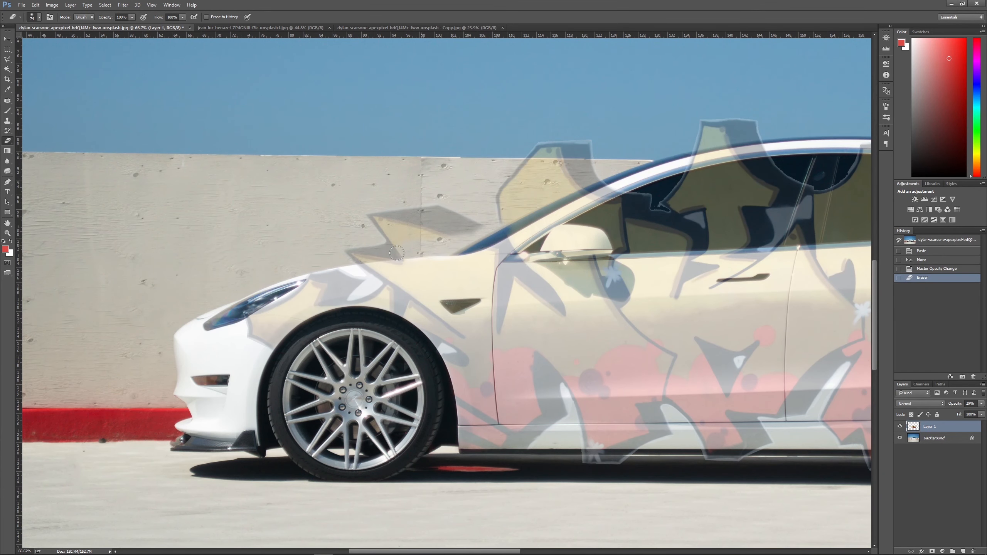
mouse_move(397, 253)
mouse_down()
mouse_move(443, 230)
mouse_move(451, 214)
mouse_up()
Step: Erase the graffiti hanging below the car's side sill and covering the rear wheel
key(ctrl+plus)
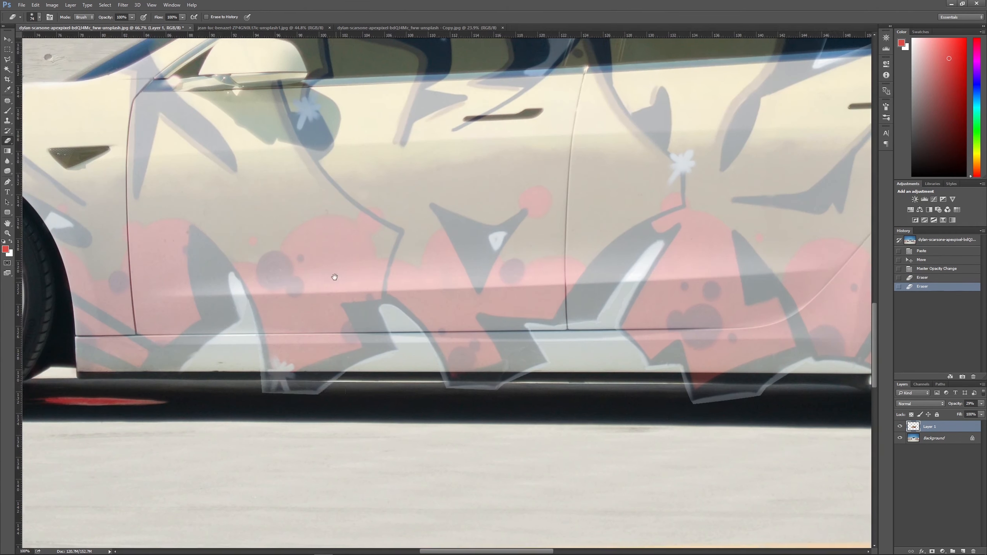
mouse_move(330, 383)
mouse_down()
mouse_move(220, 386)
mouse_move(343, 379)
mouse_up()
drag(447, 386, 478, 386)
mouse_move(782, 372)
mouse_down()
mouse_move(478, 359)
mouse_move(388, 375)
mouse_move(504, 374)
mouse_up()
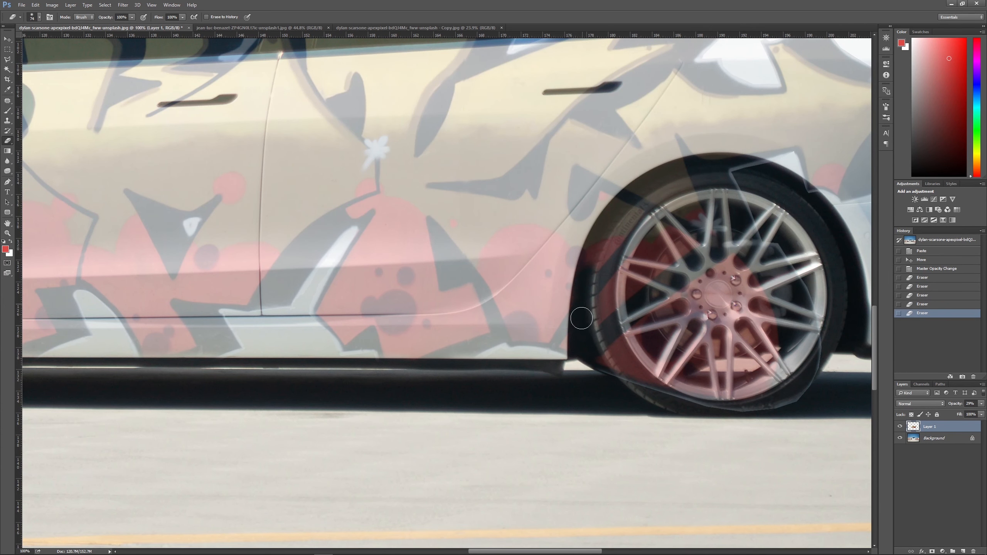
mouse_move(581, 319)
mouse_down()
mouse_move(669, 179)
mouse_move(731, 163)
mouse_move(776, 182)
mouse_move(810, 364)
mouse_up()
mouse_move(676, 241)
mouse_down()
mouse_move(594, 338)
mouse_move(731, 218)
mouse_move(740, 292)
mouse_move(783, 406)
mouse_move(645, 373)
mouse_move(643, 255)
mouse_move(711, 403)
mouse_move(770, 383)
mouse_up()
Step: Shrink the eraser and clear the graffiti from both door handles
mouse_move(428, 175)
mouse_down()
mouse_move(362, 296)
mouse_move(427, 383)
mouse_up()
key(ctrl+plus)
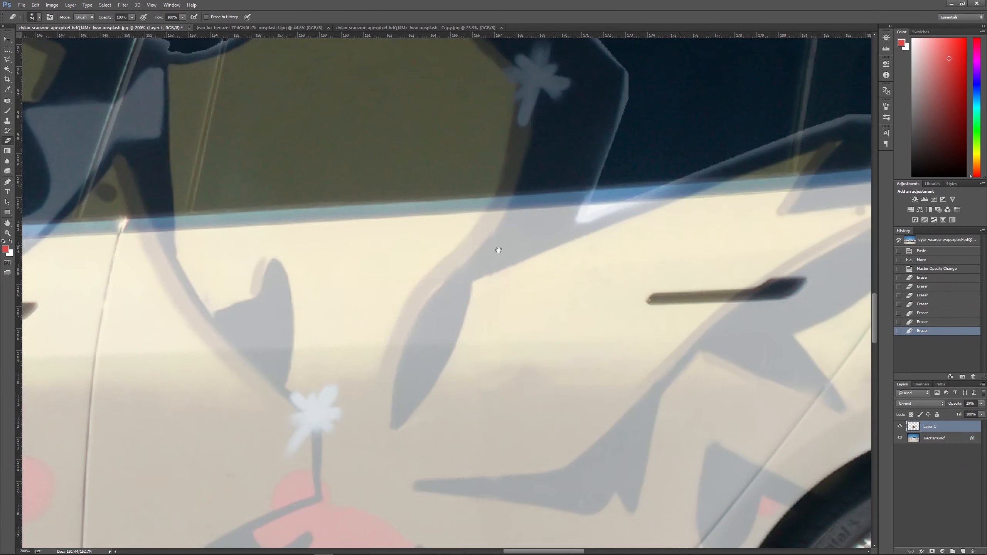
key(ctrl+plus)
mouse_move(498, 250)
mouse_down()
mouse_move(454, 250)
mouse_move(511, 303)
mouse_move(551, 302)
mouse_move(523, 321)
mouse_move(495, 317)
mouse_move(526, 323)
mouse_move(336, 325)
mouse_up()
key(bracketleft)
key(bracketleft)
key(bracketleft)
key(bracketleft)
key(bracketleft)
key(bracketleft)
key(bracketleft)
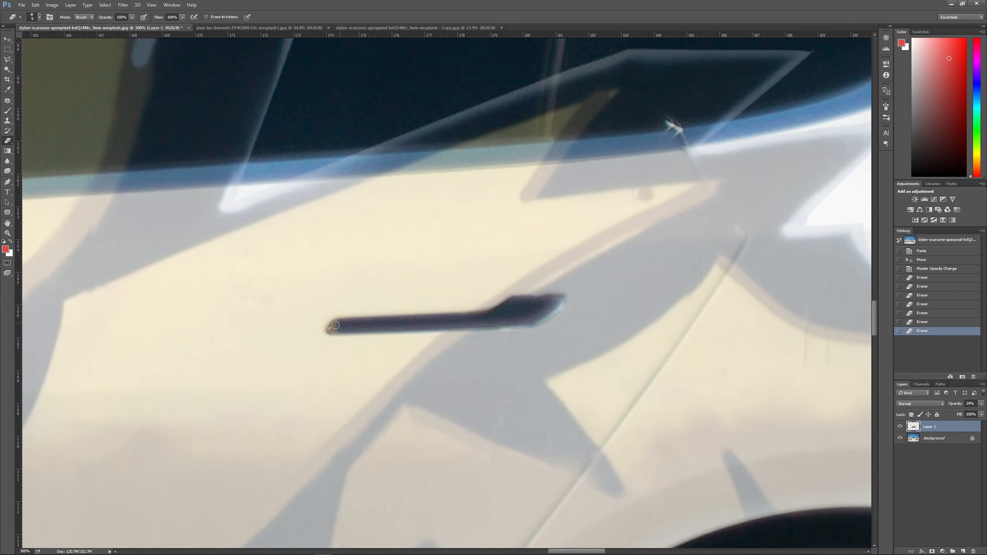
drag(451, 319, 450, 319)
mouse_move(450, 319)
mouse_down()
mouse_move(326, 265)
mouse_move(389, 272)
mouse_up()
mouse_move(414, 299)
mouse_down()
mouse_move(565, 298)
mouse_move(520, 292)
mouse_move(636, 277)
mouse_move(598, 280)
mouse_up()
Step: Erase the graffiti overlapping the rear taillight with an adjusted eraser size
scroll(595, 295, down, 8)
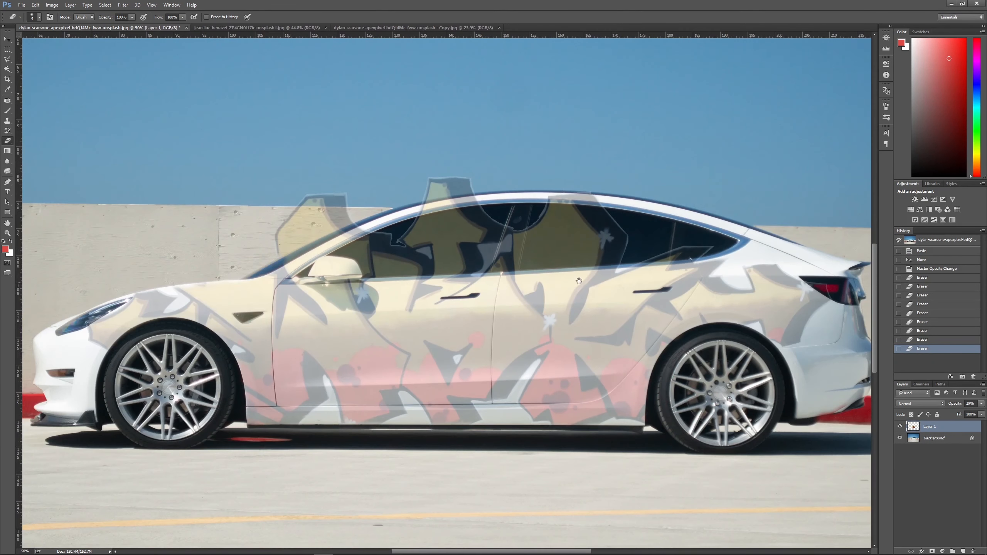
scroll(394, 312, up, 2)
scroll(395, 312, down, 1)
scroll(466, 342, up, 3)
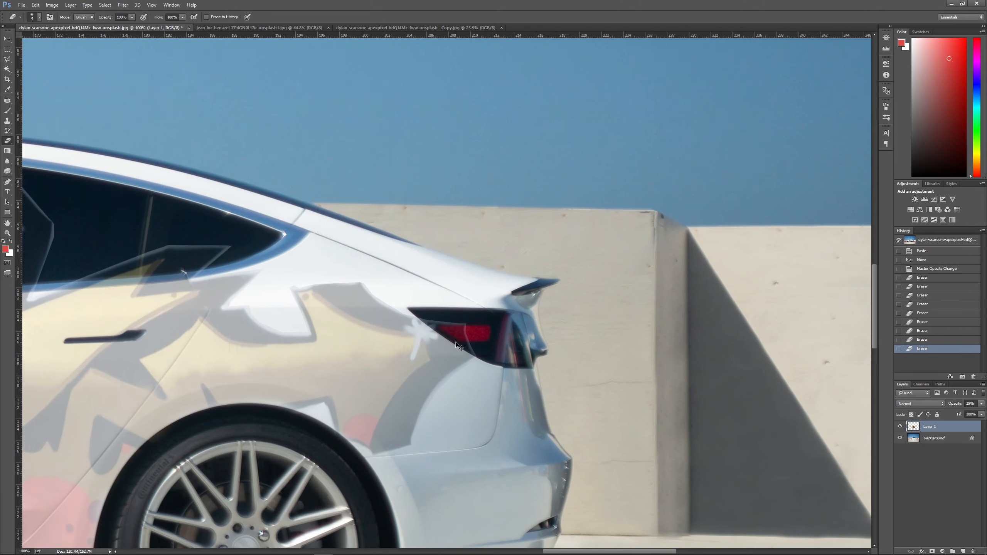
scroll(466, 354, up, 2)
right_click(467, 355)
mouse_move(466, 355)
mouse_down()
mouse_move(447, 346)
mouse_move(478, 393)
mouse_up()
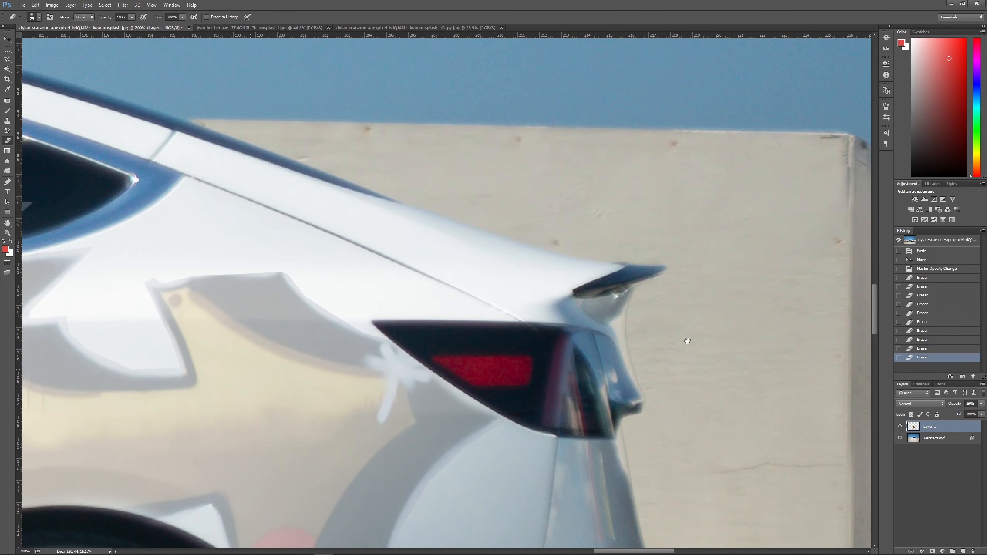
Step: Resize the eraser and clear the graffiti from the triangular vent on the front fender
scroll(151, 335, down, 3)
scroll(150, 335, up, 3)
scroll(151, 335, down, 3)
scroll(407, 365, up, 3)
right_click(432, 344)
double_click(451, 418)
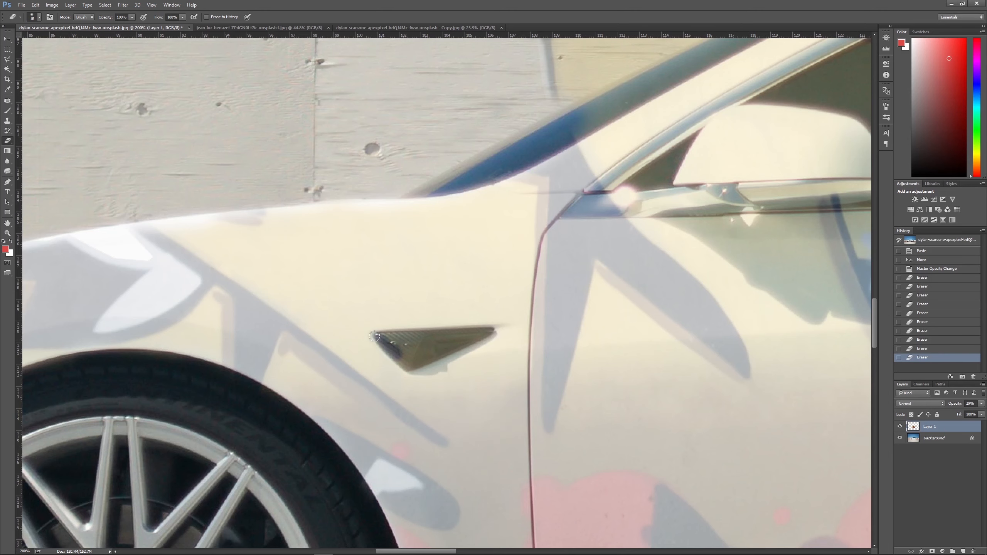
mouse_move(377, 334)
mouse_down()
mouse_move(431, 337)
mouse_move(407, 364)
mouse_move(453, 346)
mouse_up()
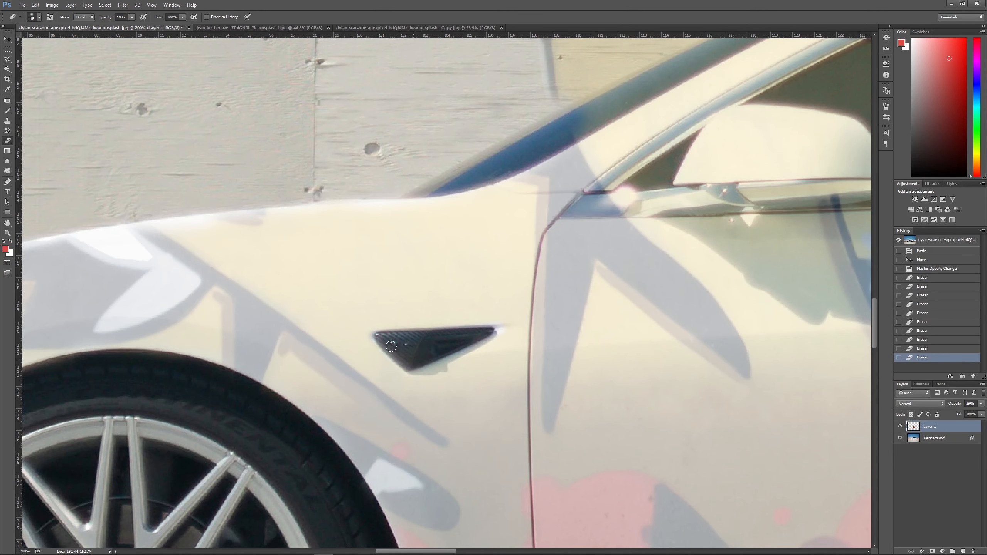
Step: Raise the graffiti layer's opacity to 100% and change its blending mode to Multiply
key(ctrl+0)
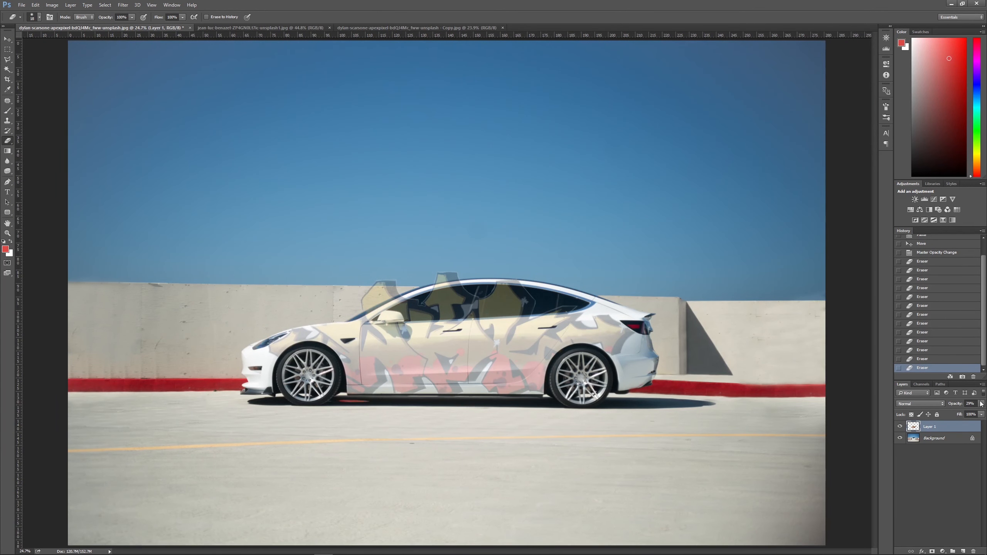
drag(981, 405, 986, 415)
click(920, 405)
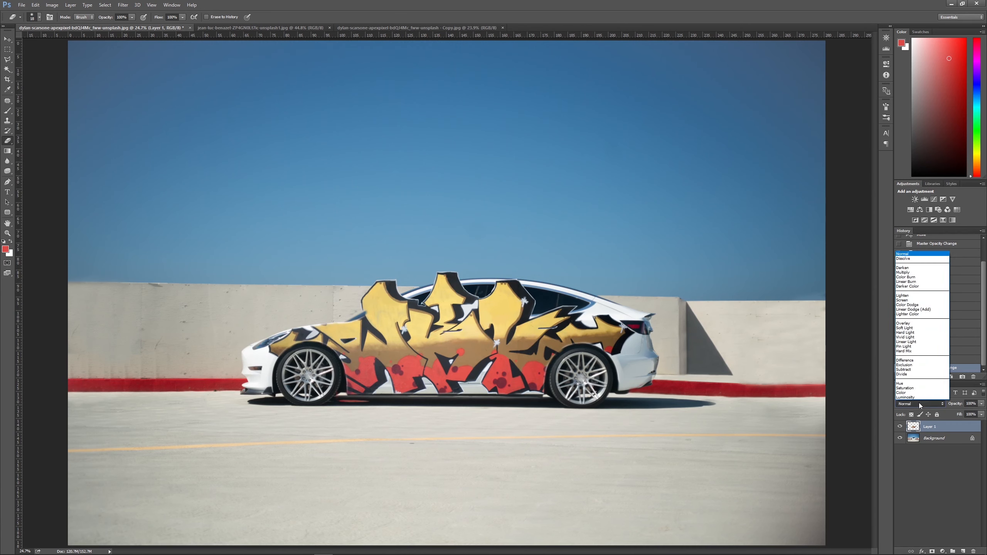
click(914, 273)
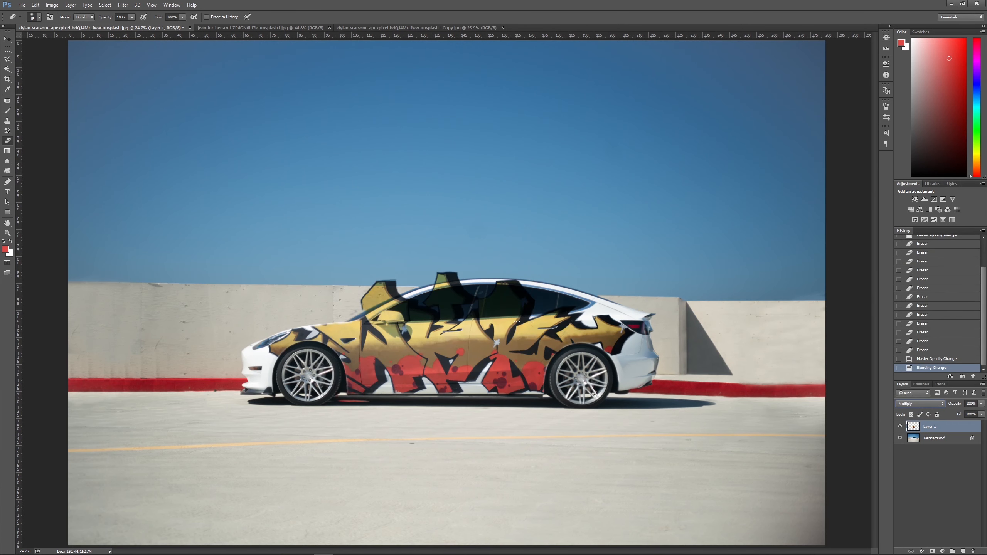
Step: Enlarge the soft eraser and remove the graffiti from the windows, mirror, roof and wall behind the car
right_click(440, 300)
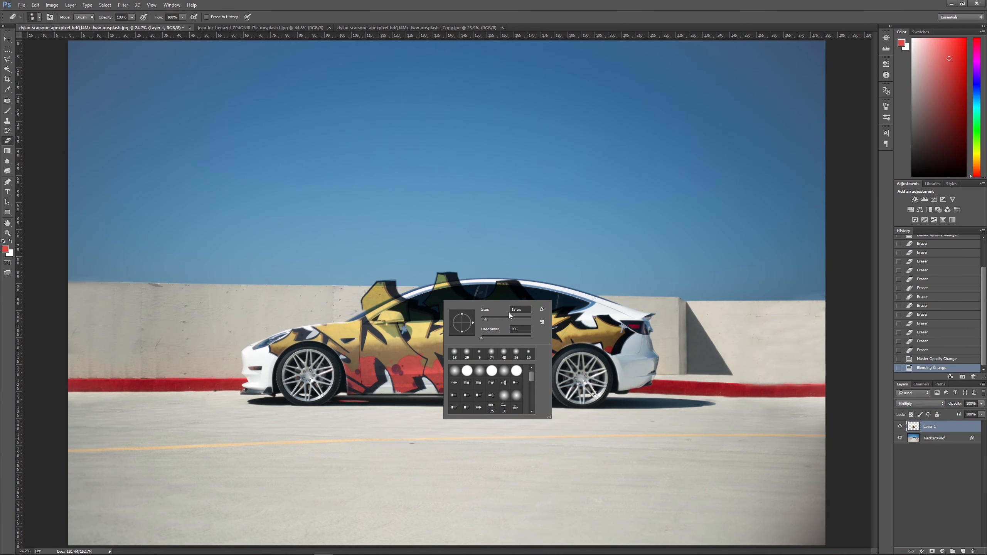
drag(520, 320, 526, 320)
key(Return)
mouse_move(447, 280)
mouse_down()
mouse_move(370, 279)
mouse_move(305, 299)
mouse_move(428, 286)
mouse_move(308, 315)
mouse_move(685, 271)
mouse_move(195, 338)
mouse_up()
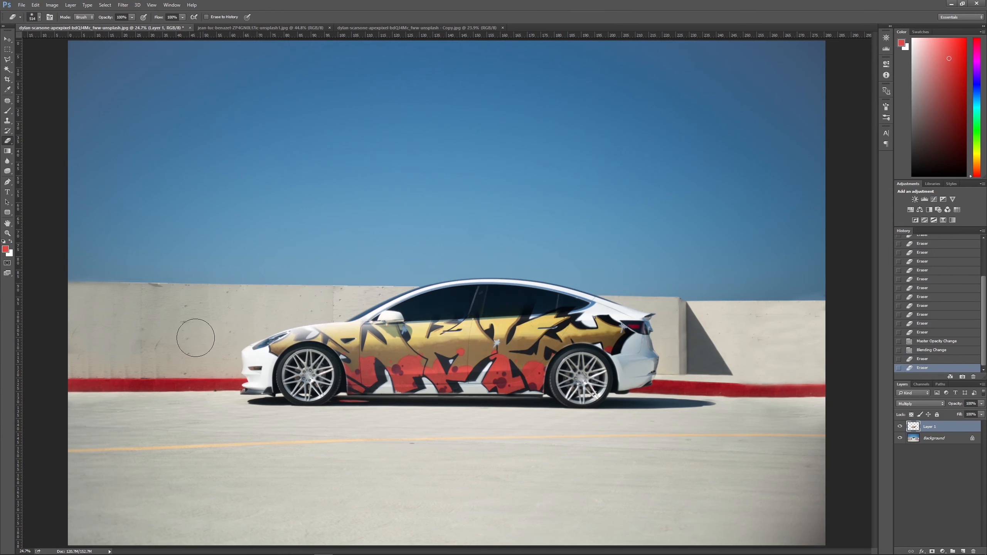
Step: Fade the graffiti's upper edge along the hood, window line and rear shoulder with soft eraser strokes
drag(327, 319, 614, 311)
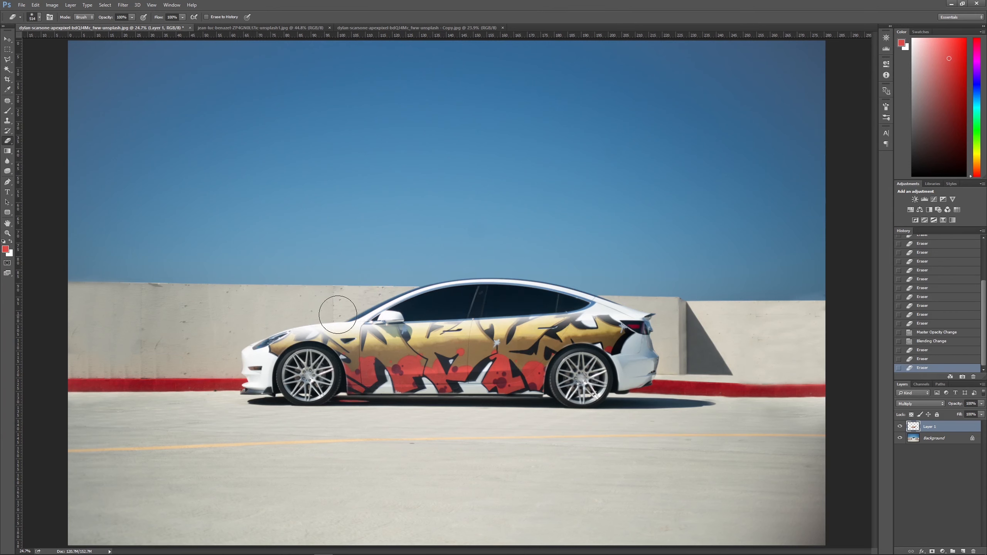
drag(338, 315, 608, 321)
mouse_move(393, 312)
mouse_down()
mouse_move(521, 327)
mouse_move(590, 322)
mouse_up()
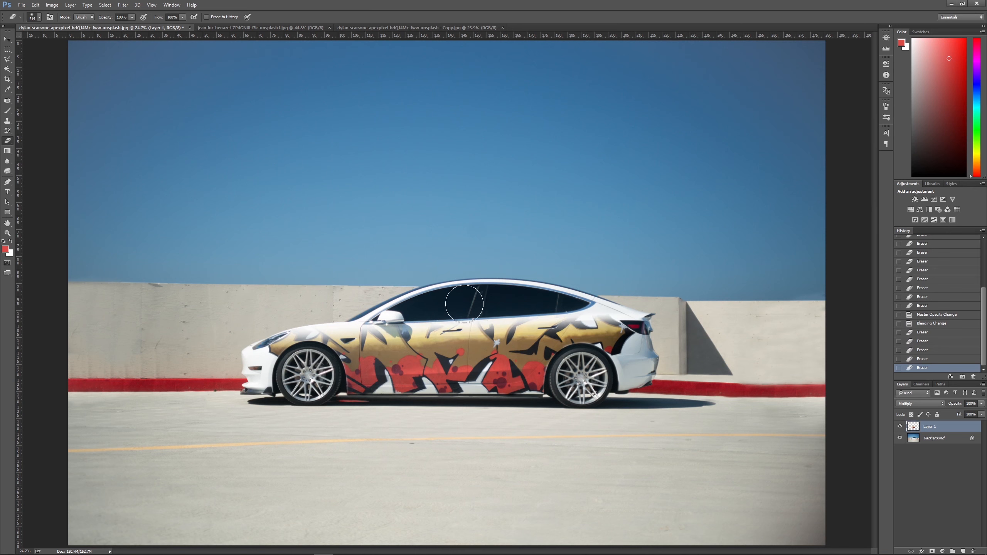
mouse_move(438, 301)
mouse_down()
mouse_move(525, 311)
mouse_move(634, 288)
mouse_move(505, 329)
mouse_up()
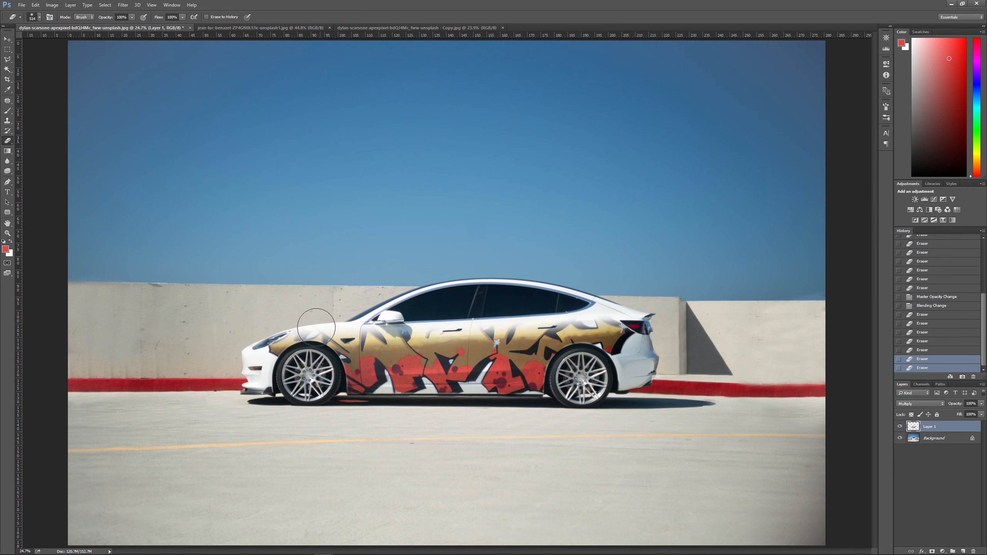
drag(306, 316, 214, 348)
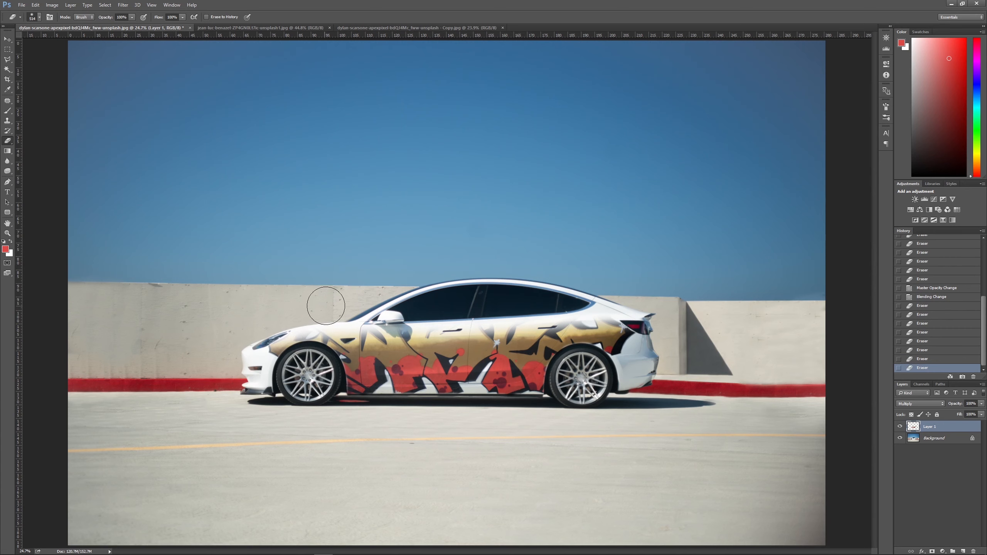
drag(357, 305, 672, 274)
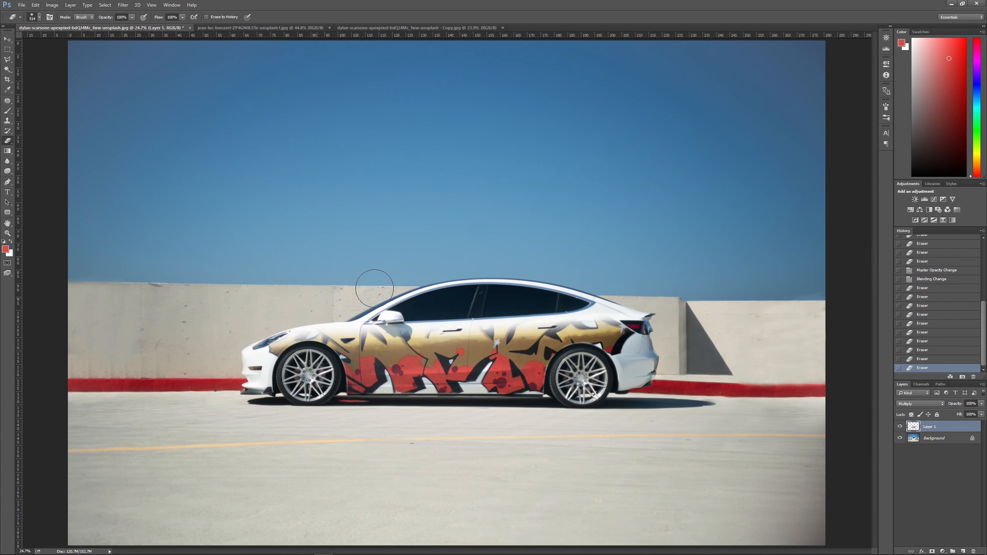
drag(407, 265, 347, 285)
drag(286, 310, 213, 356)
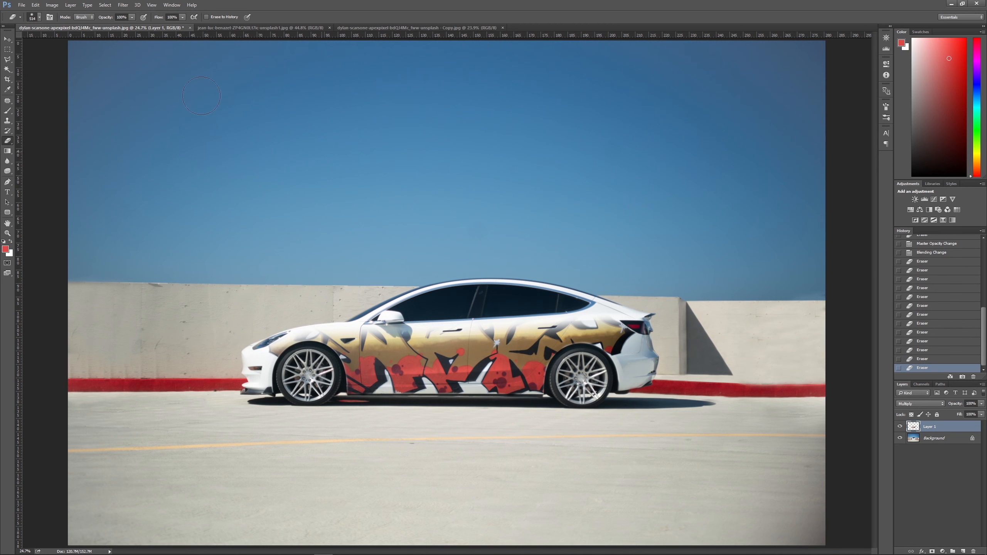
Step: Open Hue/Saturation for the graffiti layer, try a master hue shift of +180, and reset the hue to 0
click(36, 5)
mouse_move(52, 5)
mouse_move(78, 24)
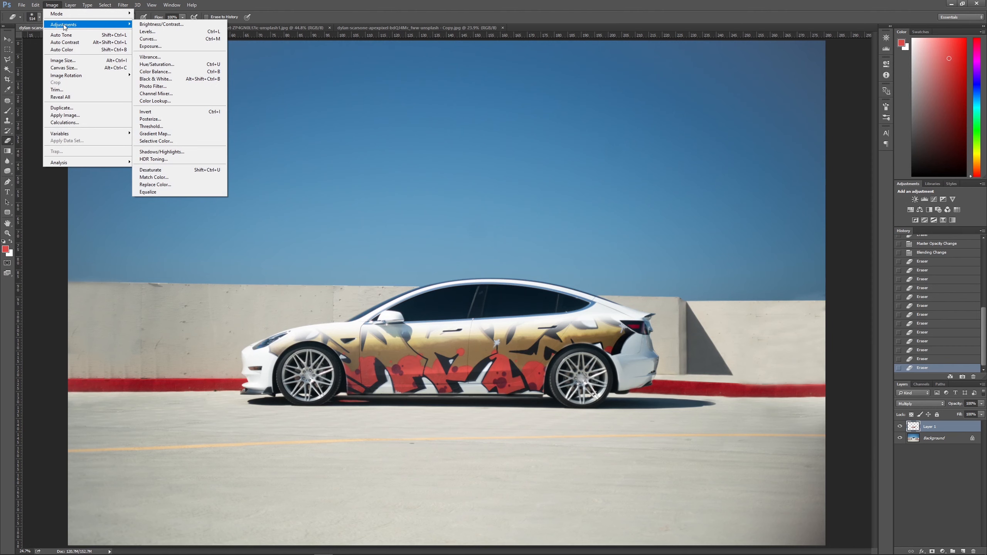
click(163, 64)
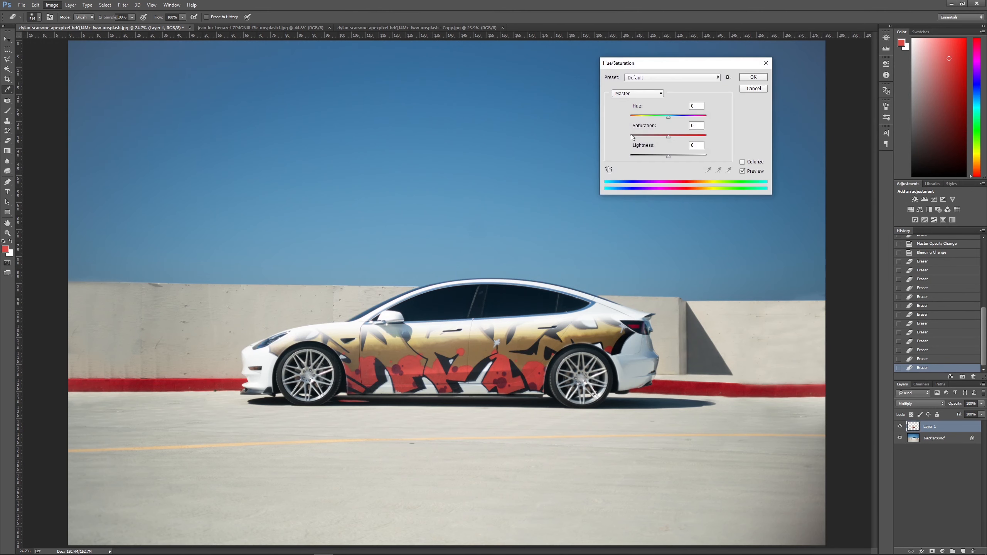
drag(675, 68, 689, 124)
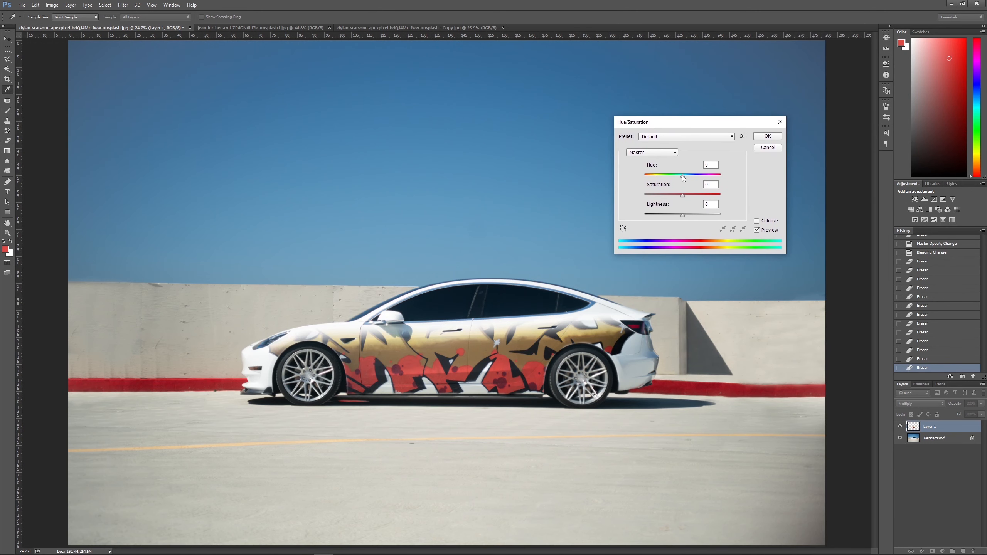
drag(684, 181, 729, 180)
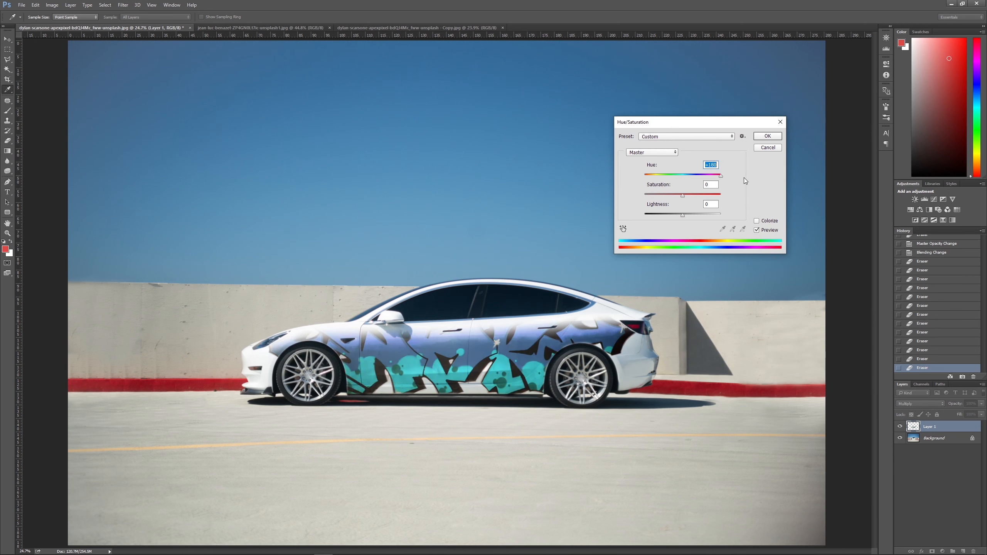
text(0)
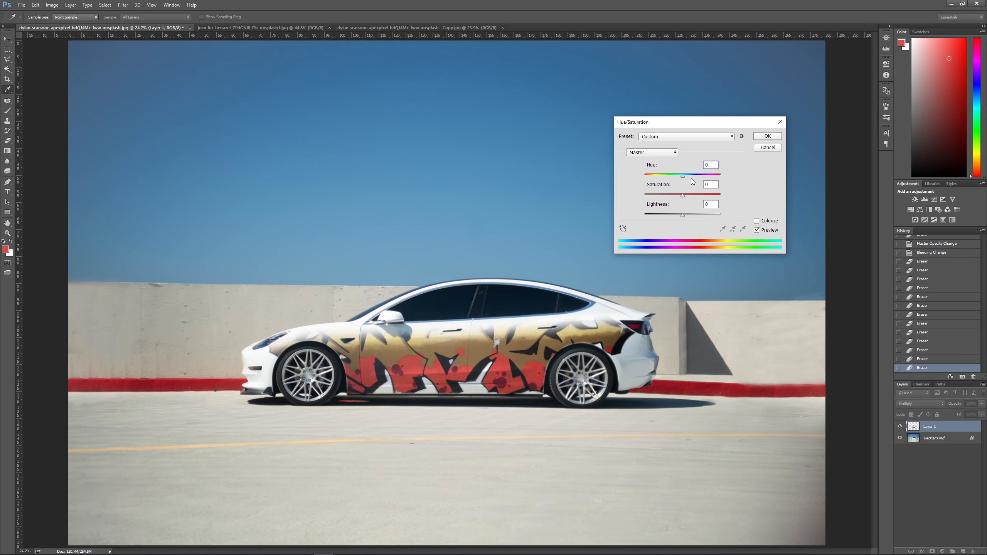
Step: Set the lightness of the graffiti's Yellows range to +100
click(659, 151)
click(651, 169)
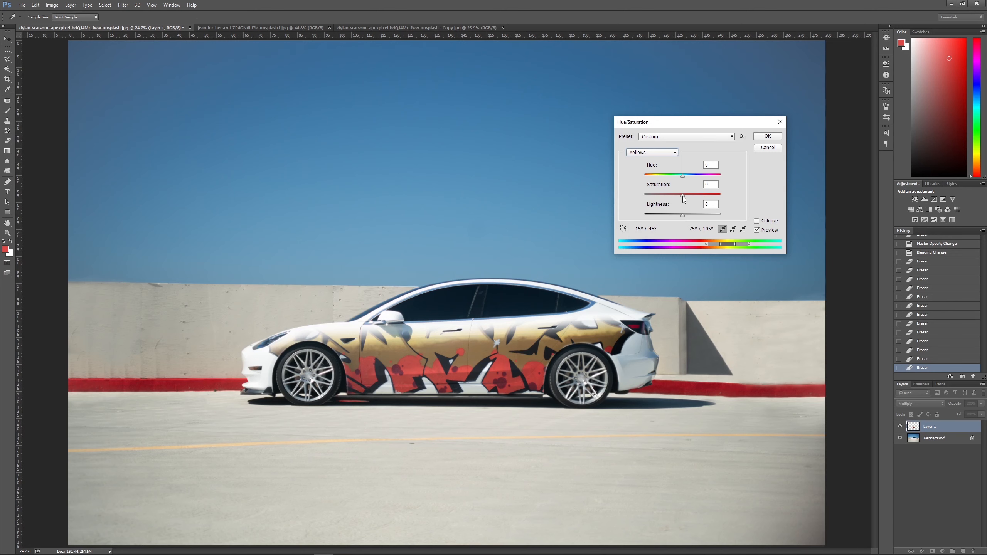
drag(683, 215, 758, 220)
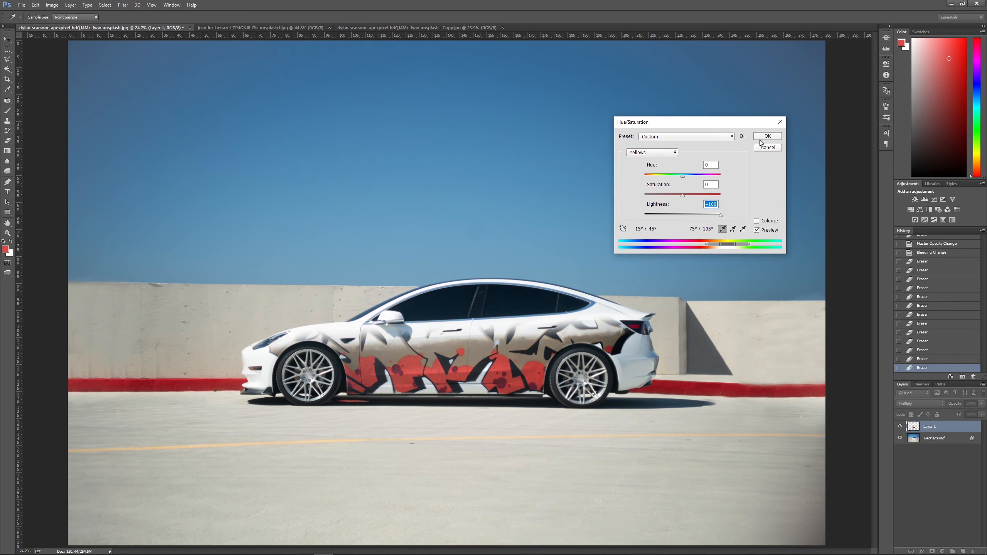
Step: Raise the lightness of the graffiti's Reds range to +100 and apply the Hue/Saturation adjustment
click(649, 153)
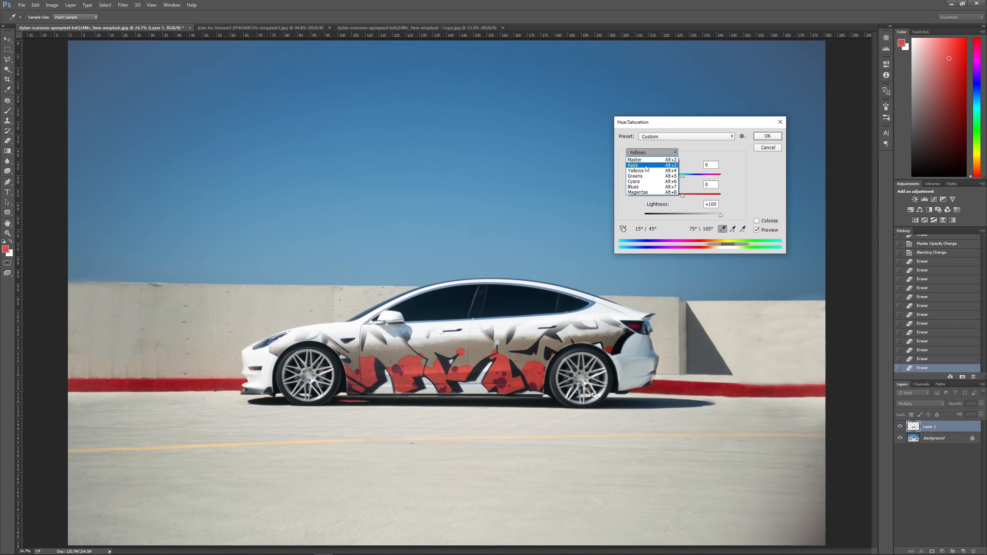
click(647, 161)
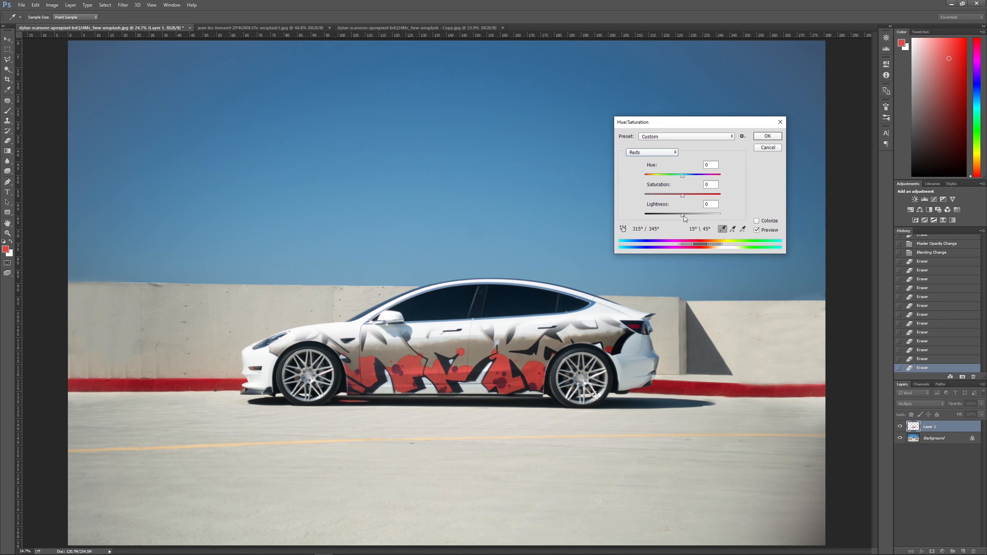
drag(683, 216, 736, 217)
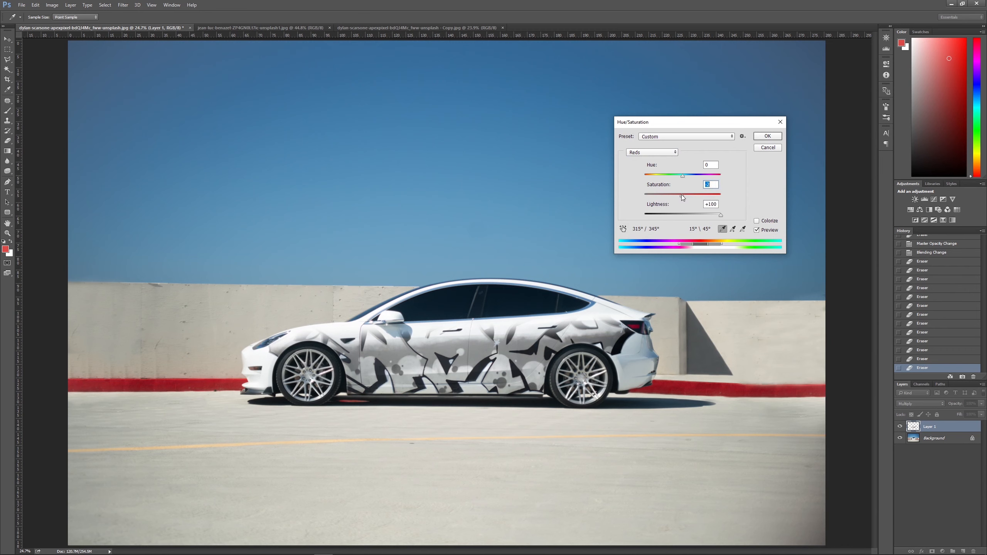
click(763, 135)
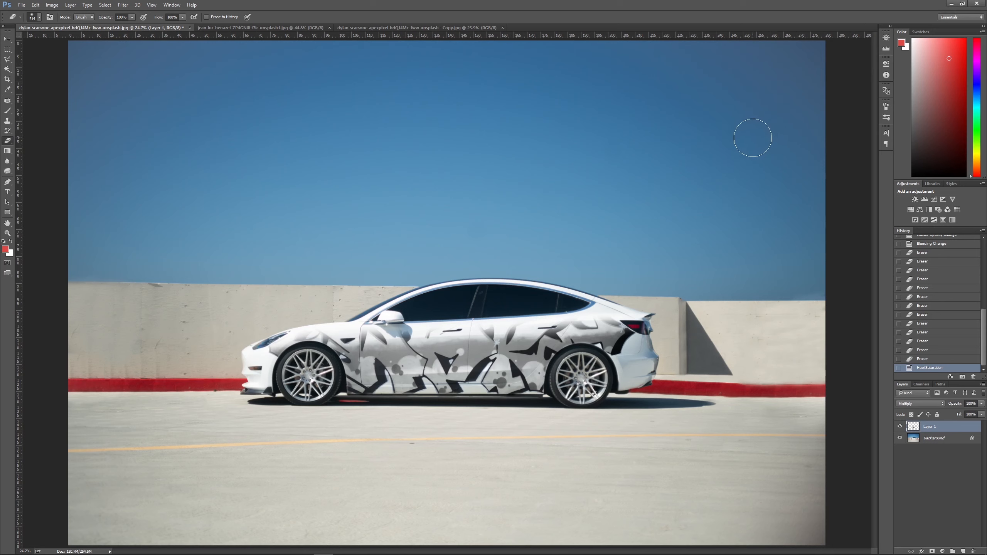
Step: Slightly increase the graffiti layer's contrast with a Brightness/Contrast adjustment
click(52, 5)
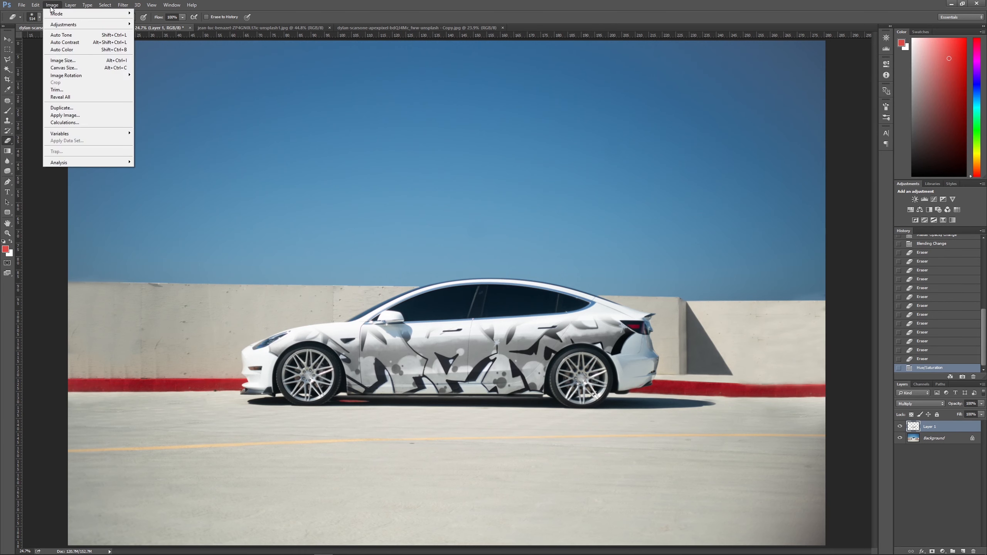
mouse_move(63, 26)
click(152, 25)
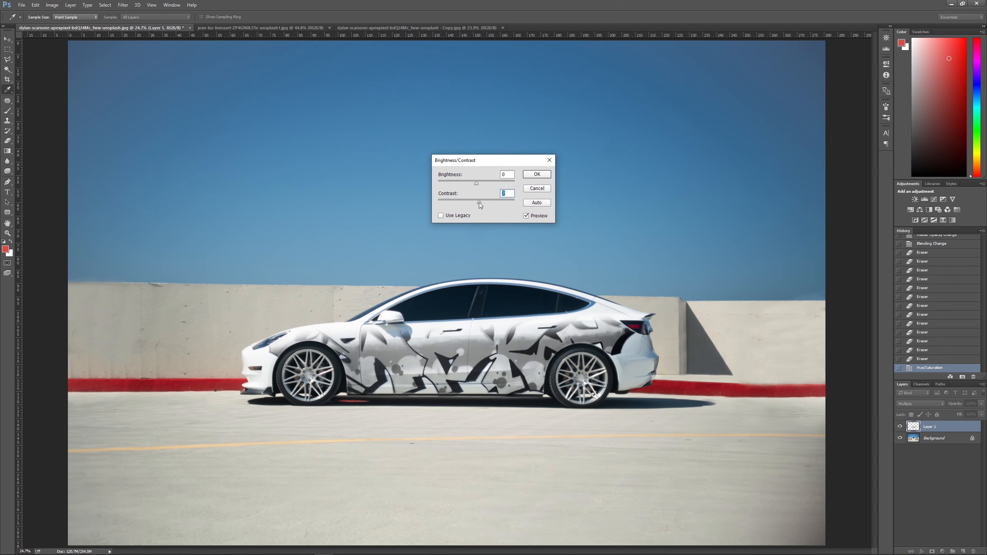
click(541, 175)
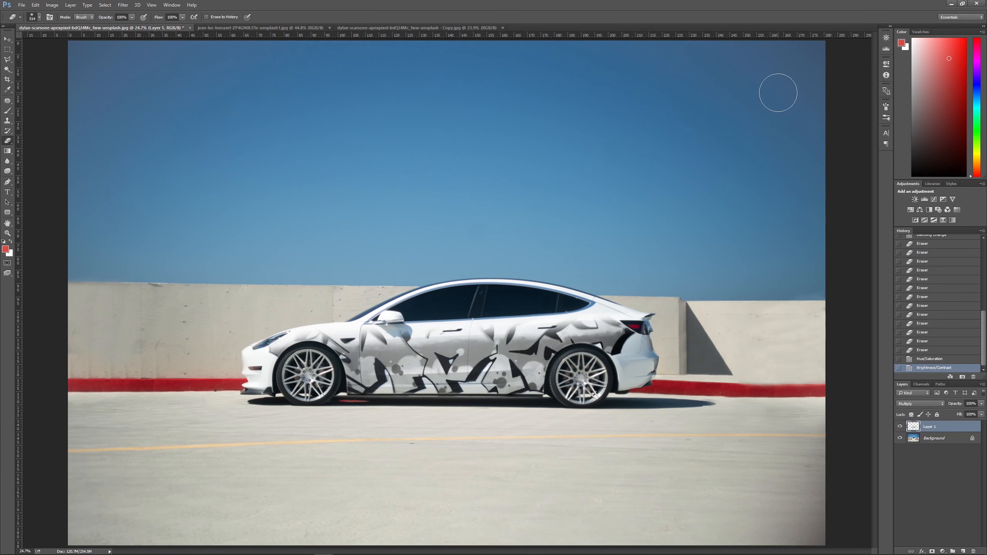
Step: Switch to the Move tool and make the Background layer active
click(7, 40)
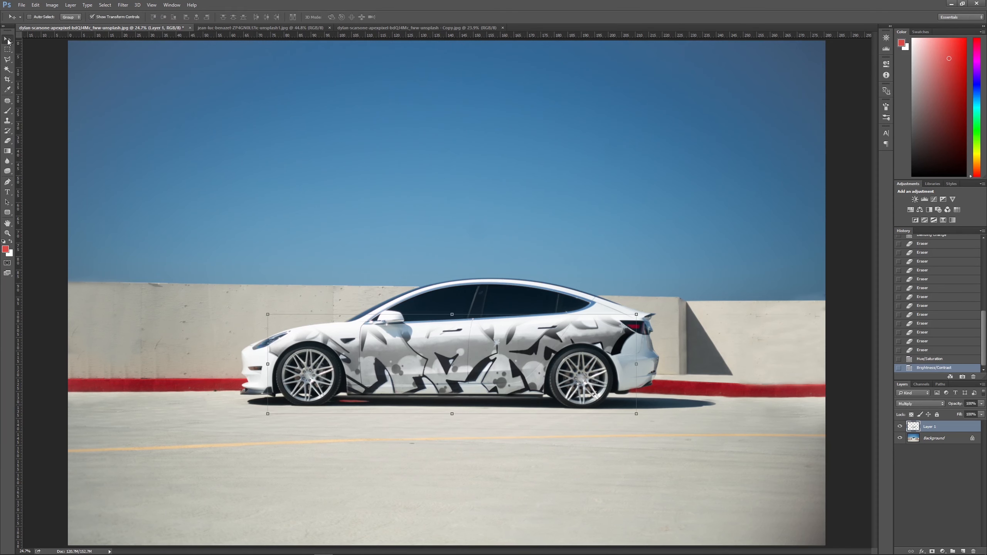
click(30, 16)
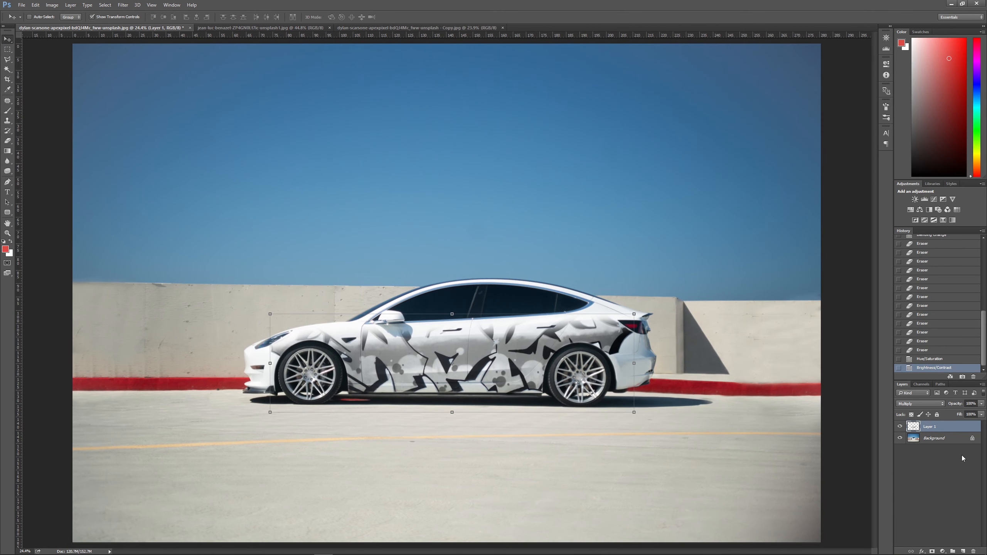
click(941, 438)
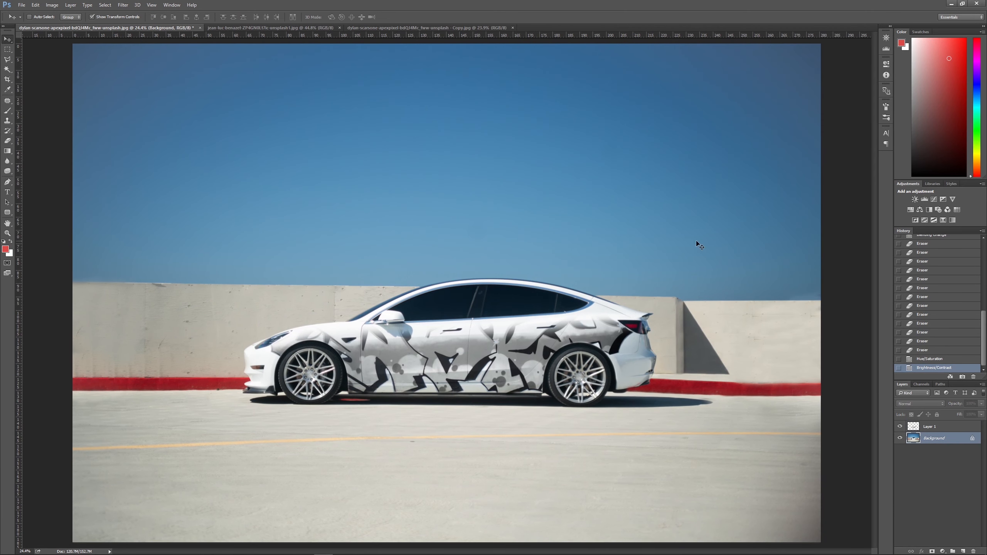
Step: Compare the wrapped car with the unedited copy of the photo by alternating between the two documents
click(418, 28)
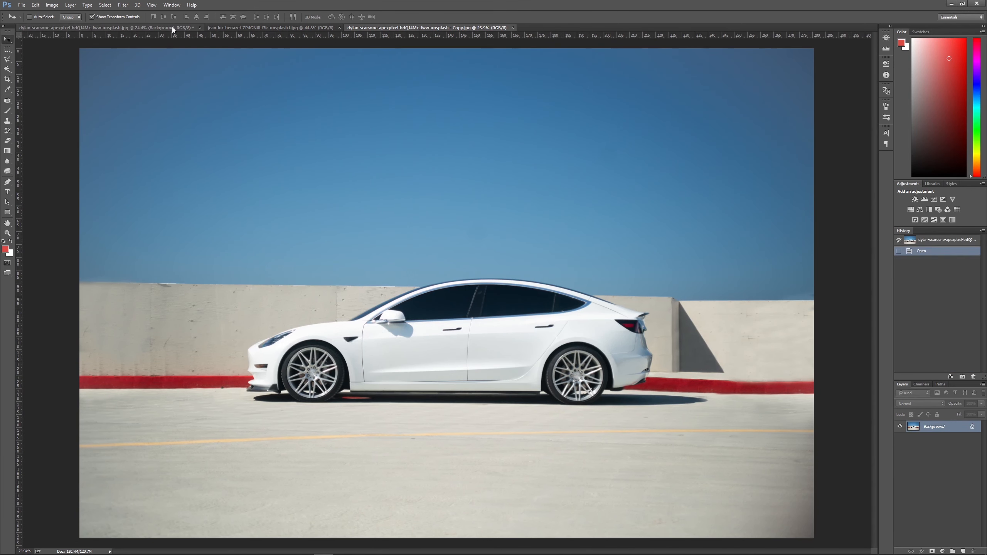
key(ctrl+0)
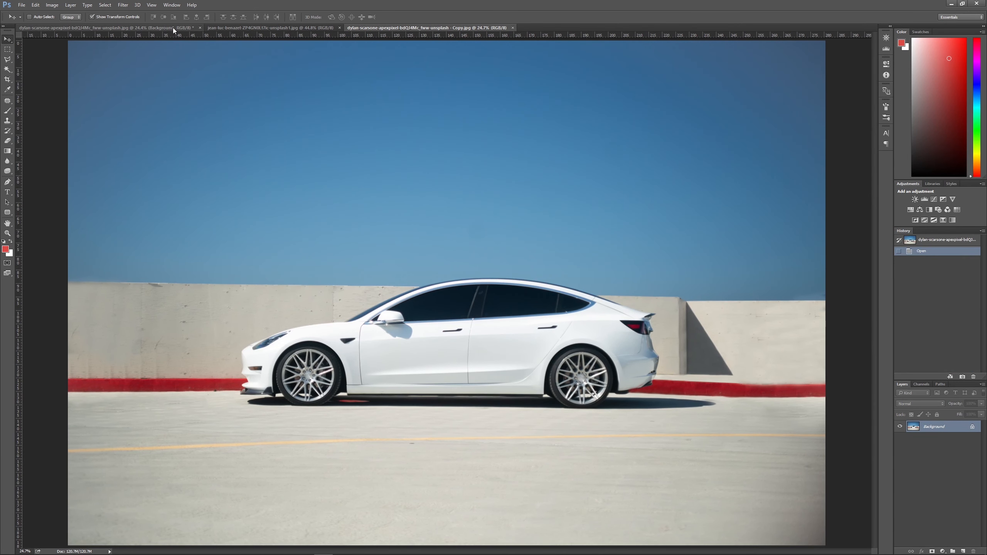
click(173, 27)
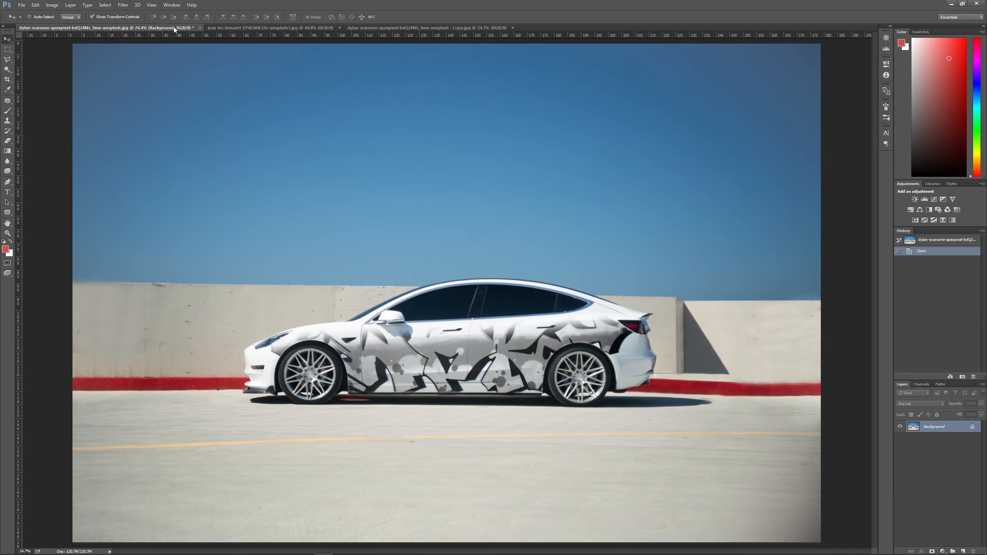
click(444, 27)
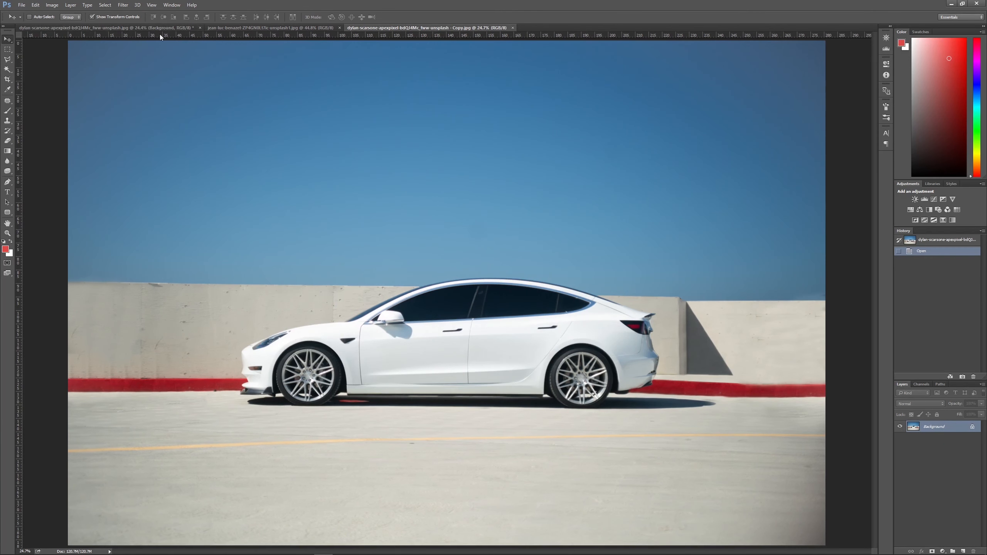
click(121, 26)
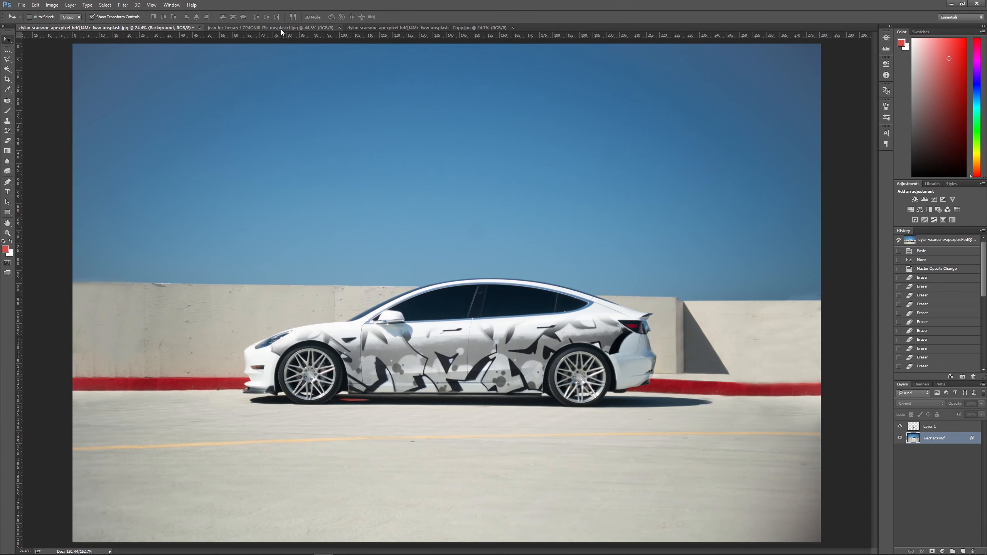
click(362, 26)
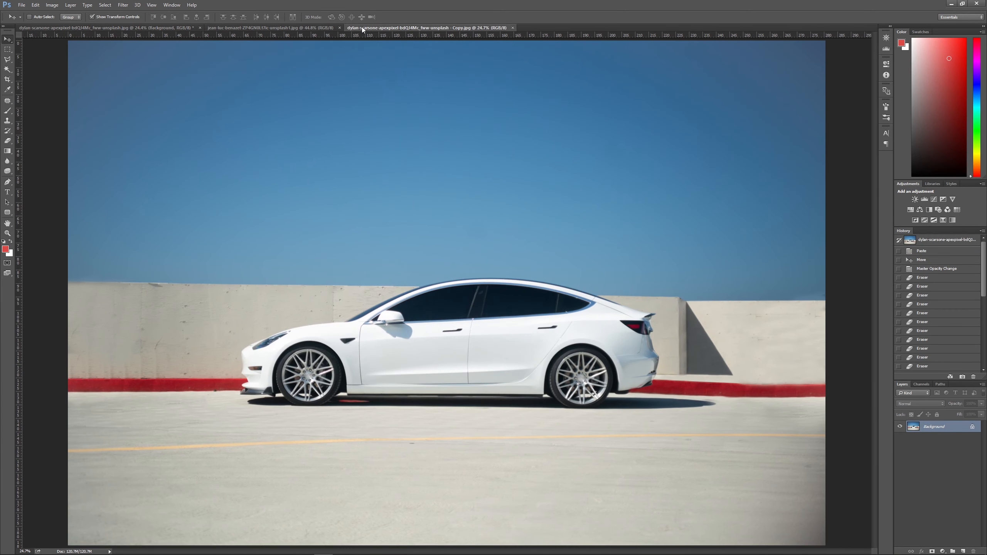
click(136, 28)
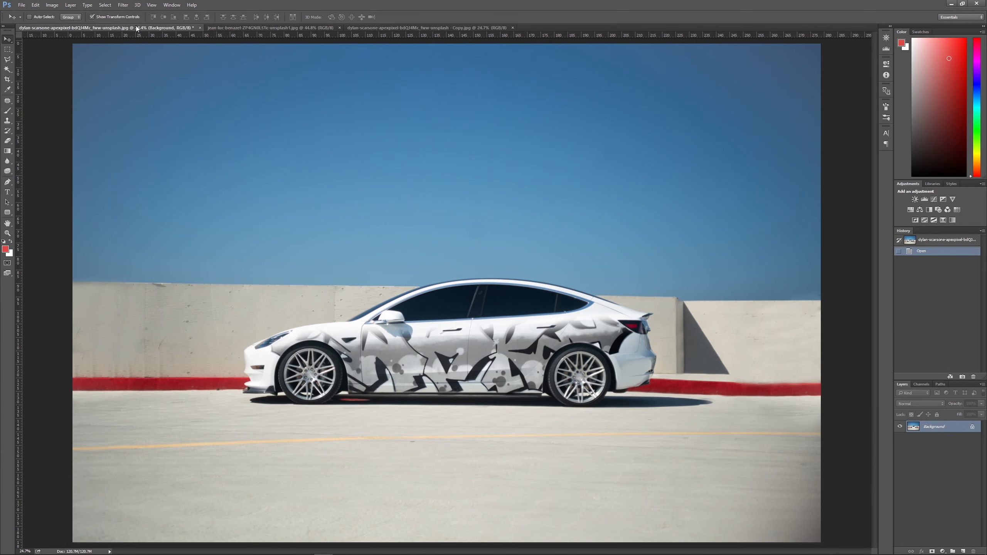